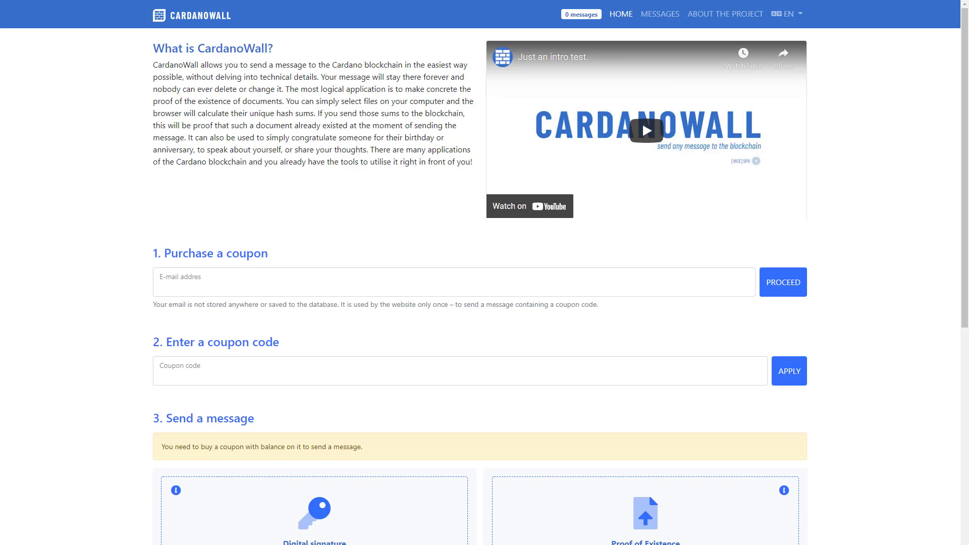
Step: Purchase a message coupon by submitting the buyer's e-mail address, and dismiss the payment confirmation
{"action": "left_click", "coordinate": [261, 288]}
{"action": "left_click", "coordinate": [237, 311]}
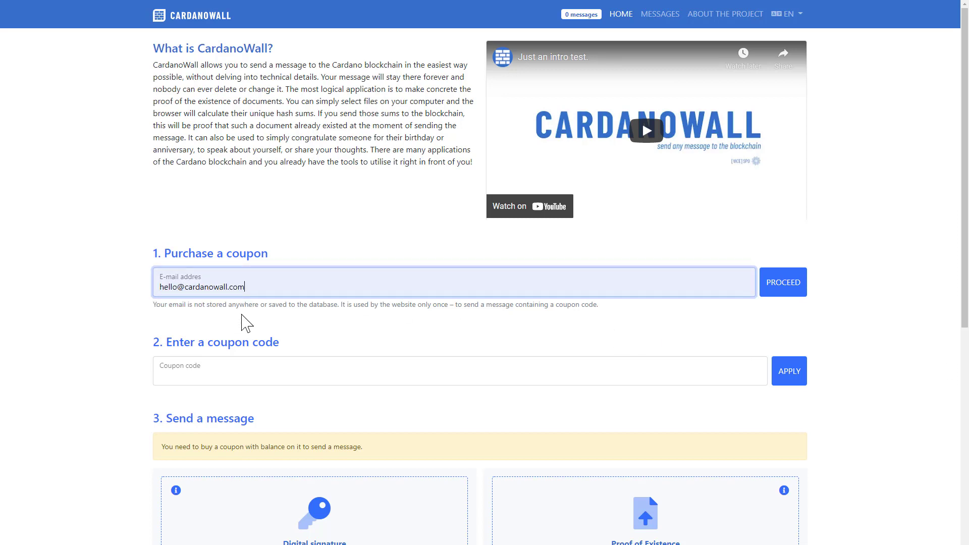
{"action": "left_click", "coordinate": [767, 302]}
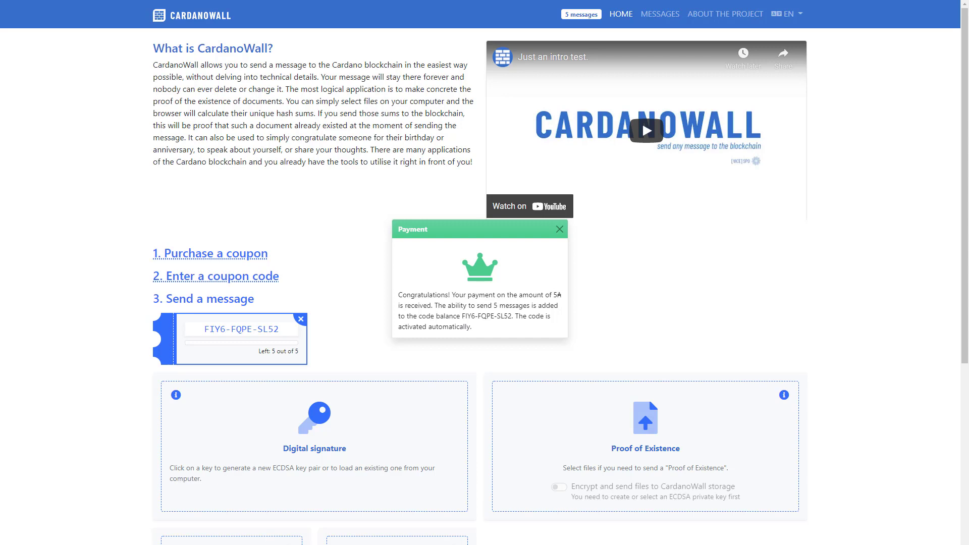
{"action": "left_click", "coordinate": [559, 229]}
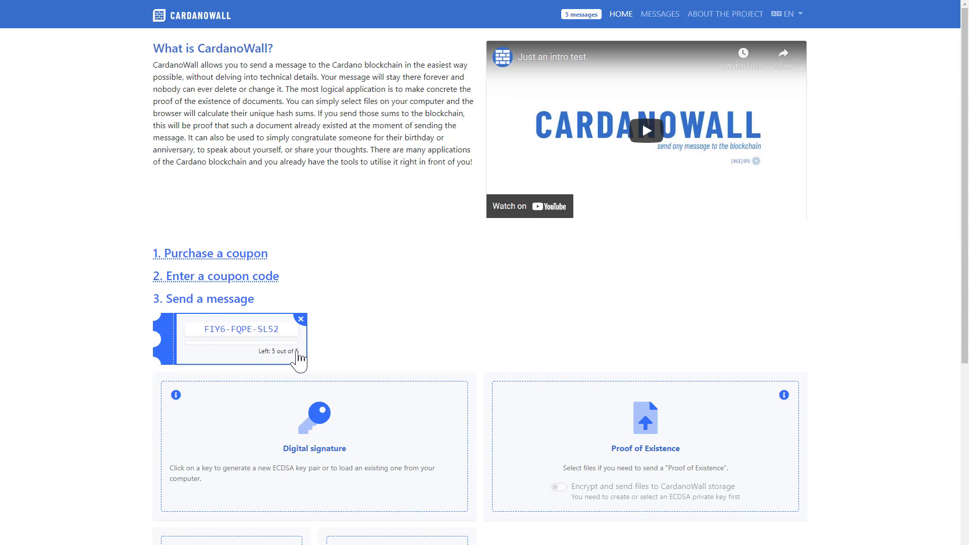
Step: Enter "Hello world!" as the message text and attach toast.gif as the message's image
{"action": "scroll", "coordinate": [357, 361], "scroll_direction": "down", "scroll_amount": 6}
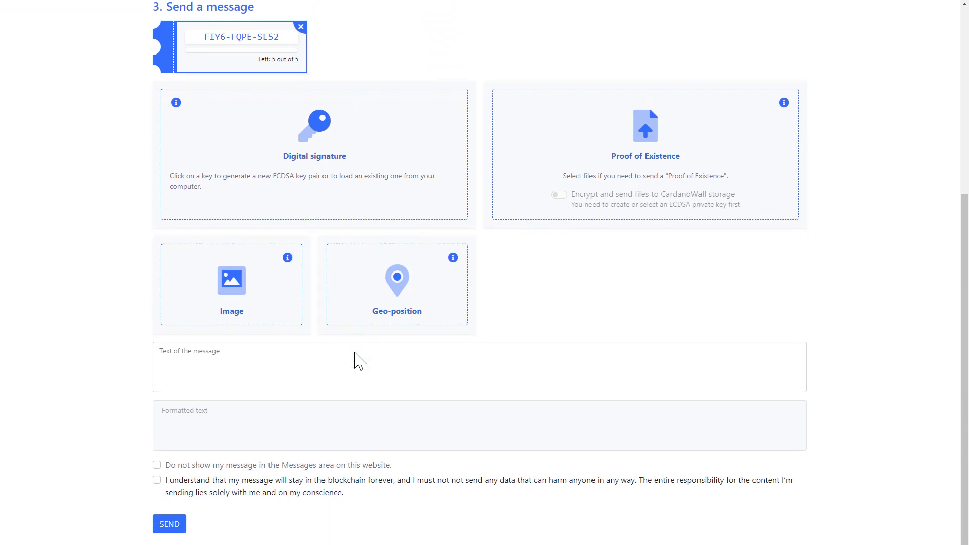
{"action": "left_click", "coordinate": [356, 352]}
{"action": "type", "text": "He"}
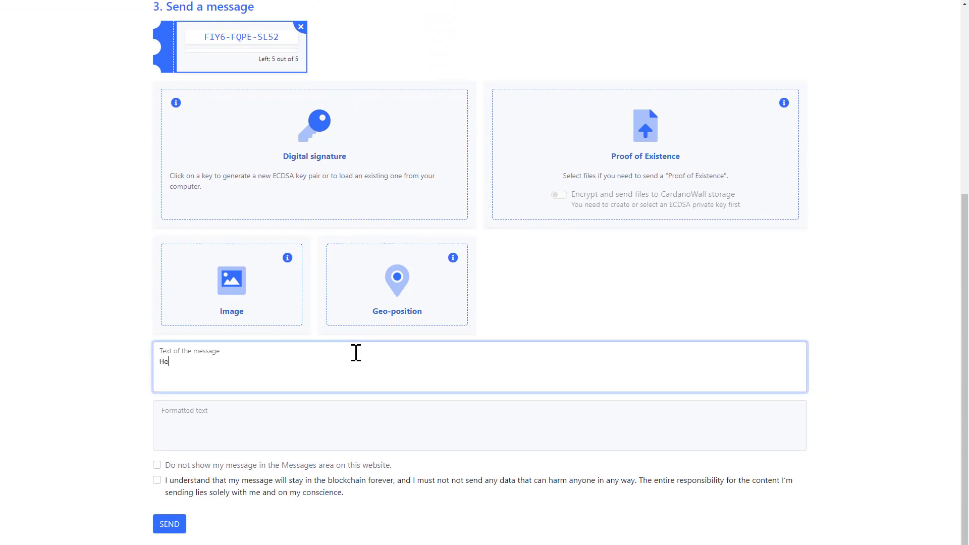
{"action": "type", "text": "llo world!"}
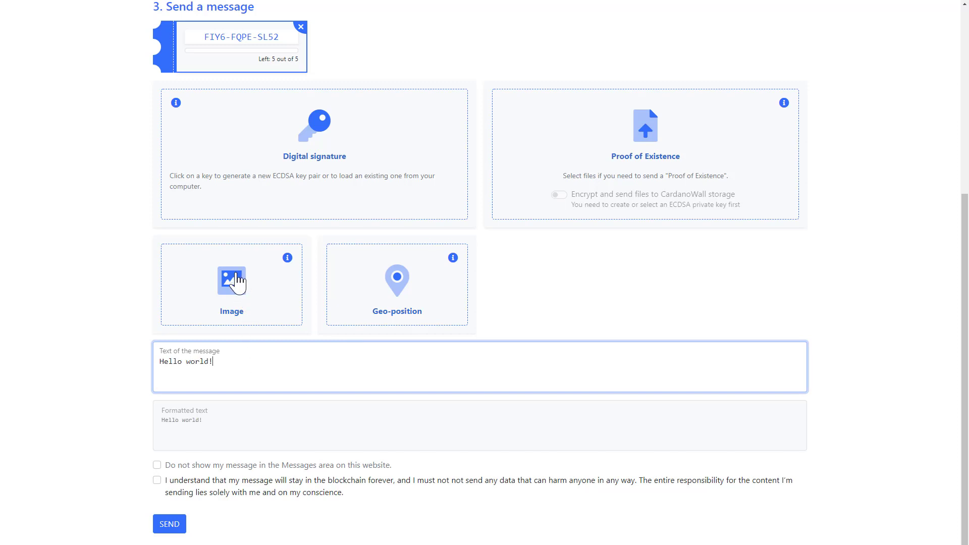
{"action": "left_click", "coordinate": [236, 275]}
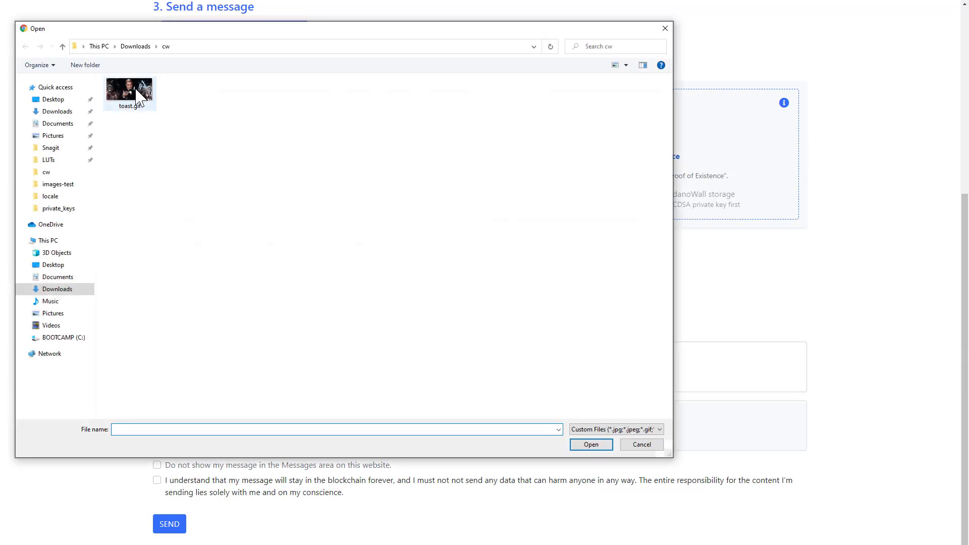
{"action": "double_click", "coordinate": [138, 96]}
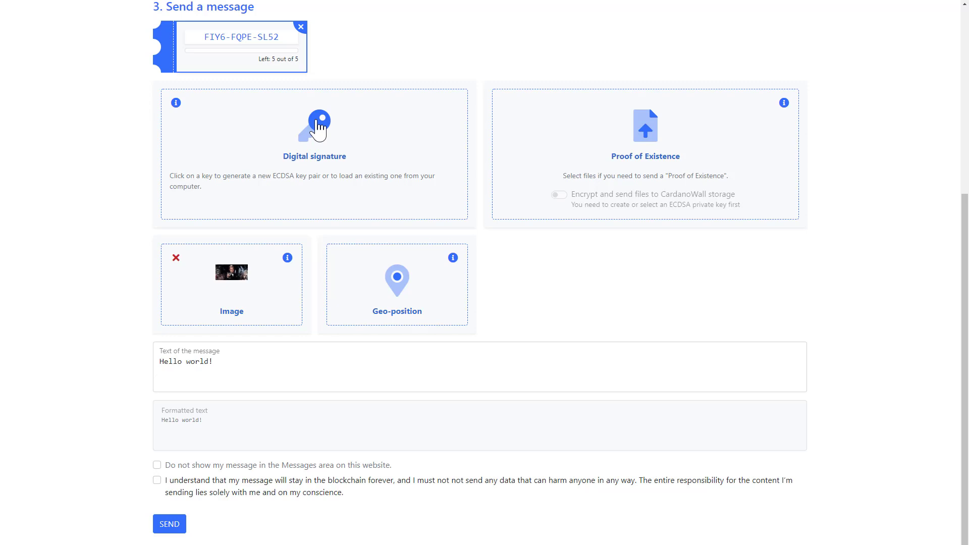
Step: Generate an ECDSA key pair for the digital signature, and reveal and re-hide its private key
{"action": "left_click", "coordinate": [318, 127]}
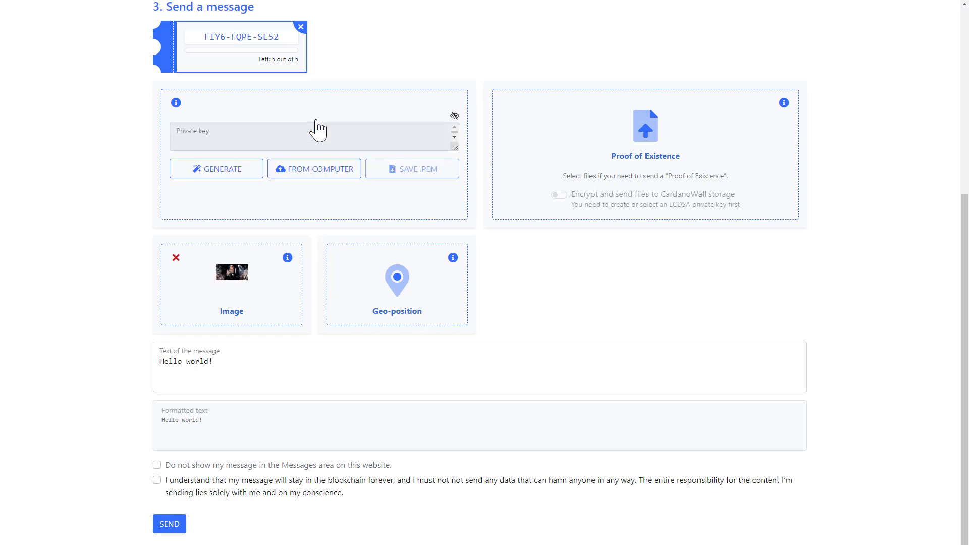
{"action": "left_click", "coordinate": [234, 171]}
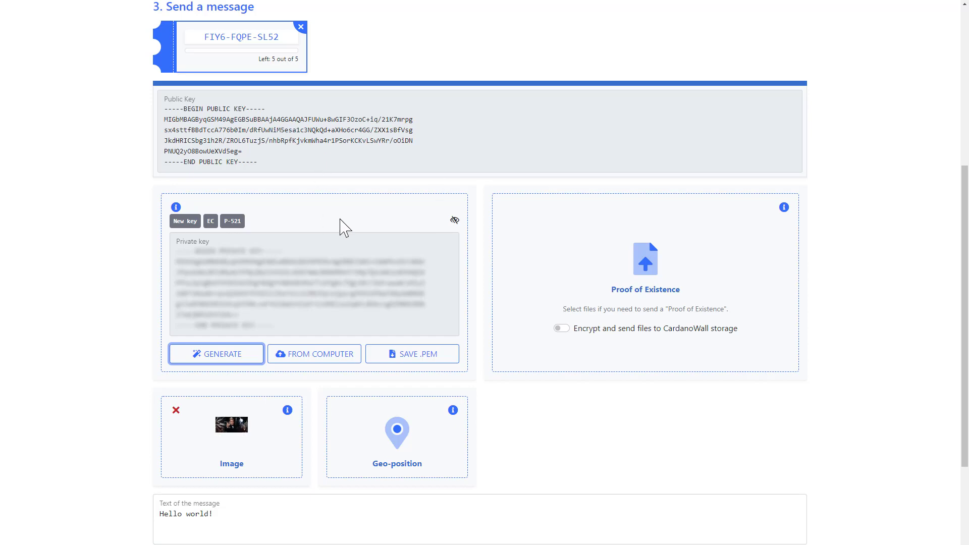
{"action": "left_click", "coordinate": [455, 220]}
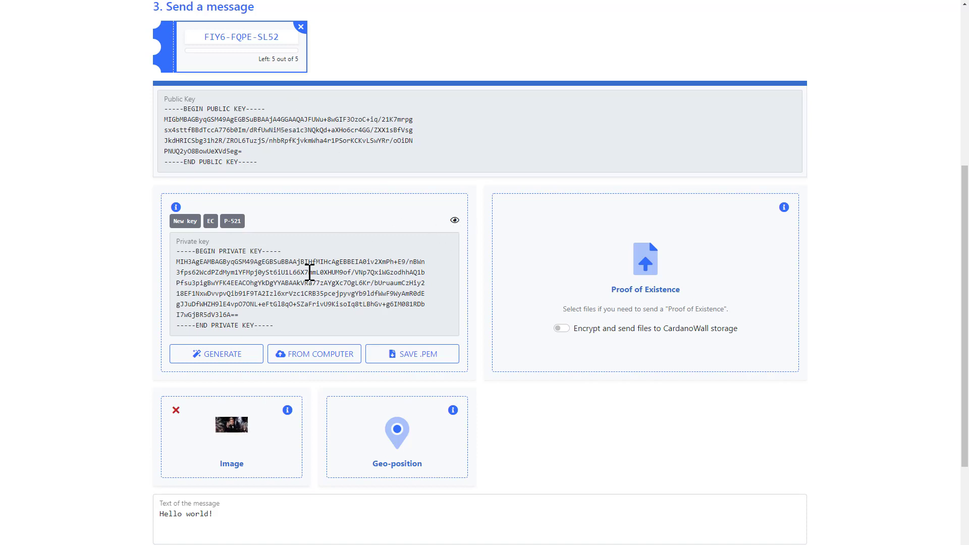
{"action": "left_click", "coordinate": [455, 220]}
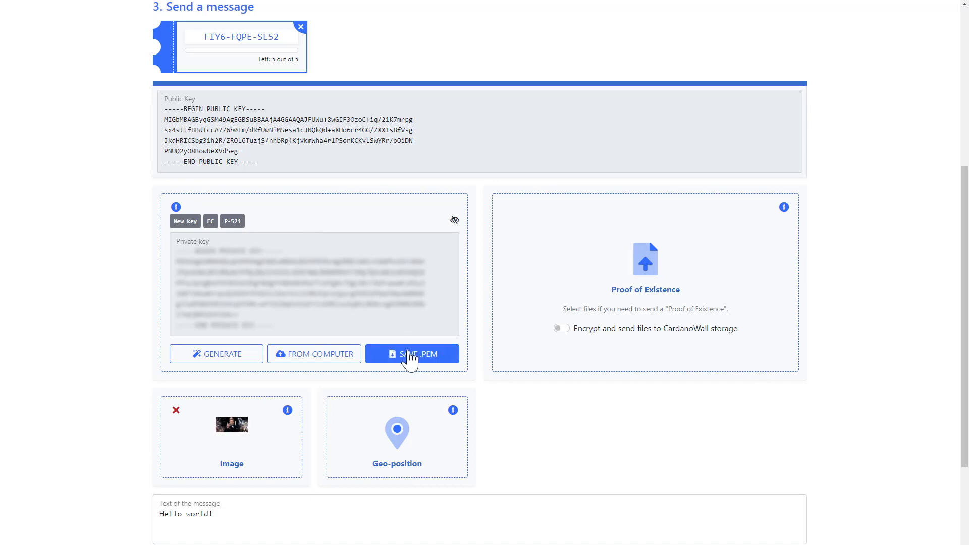
Step: Save a newly generated private key as cardanowall.private.pem in the cw folder and load that file as the signing key
{"action": "left_click", "coordinate": [210, 362]}
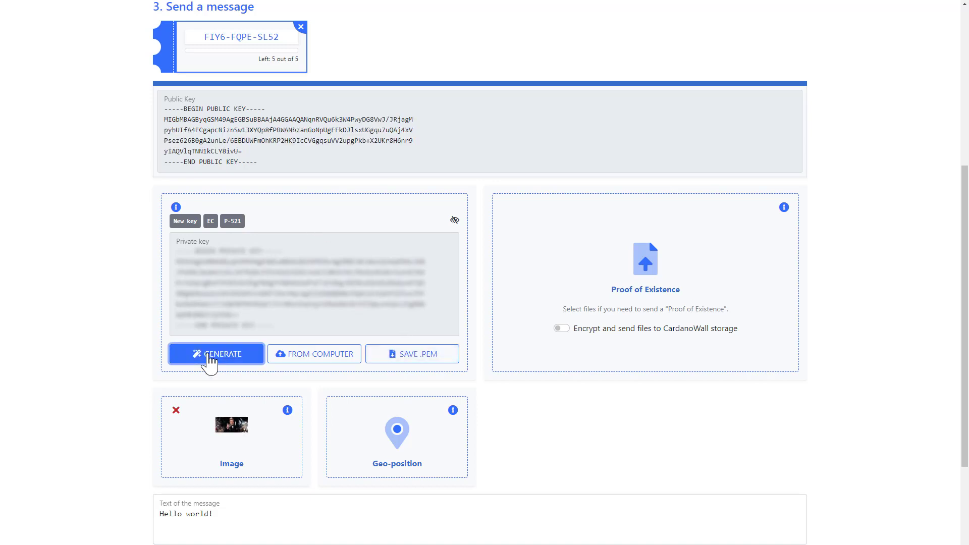
{"action": "left_click", "coordinate": [433, 358]}
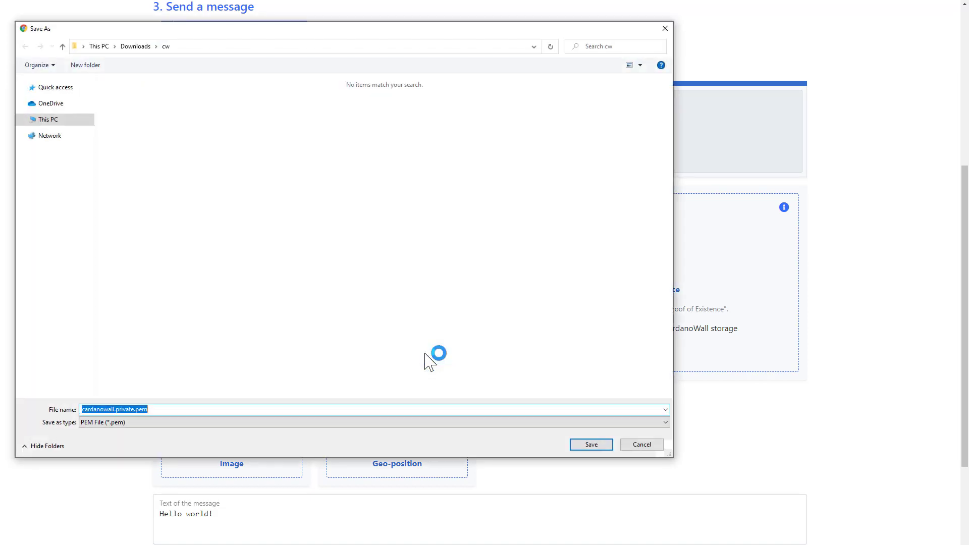
{"action": "left_click", "coordinate": [594, 446]}
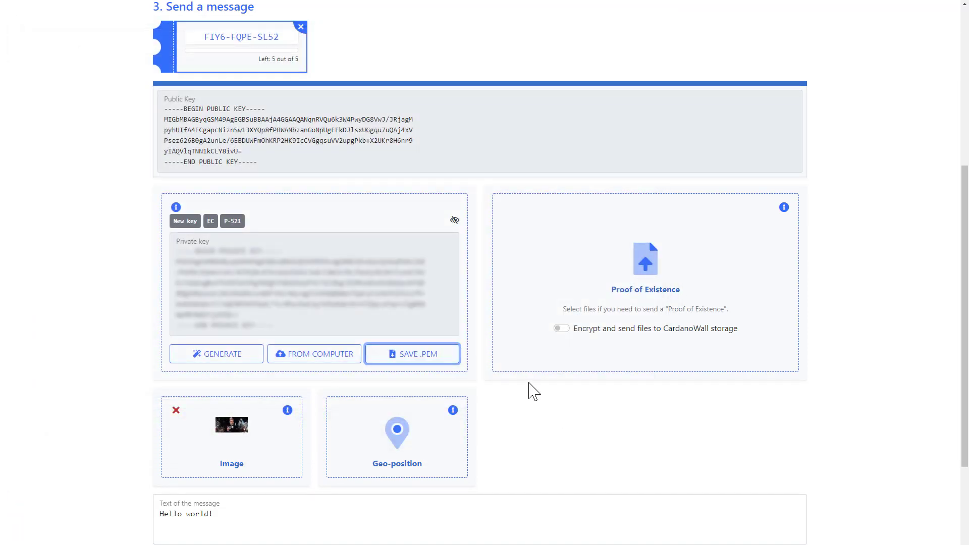
{"action": "left_click", "coordinate": [288, 355]}
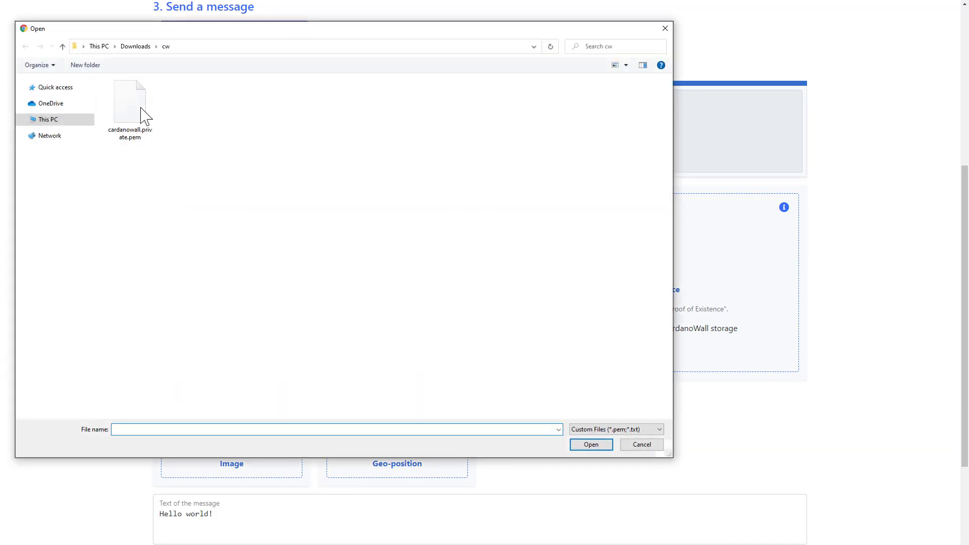
{"action": "double_click", "coordinate": [134, 110]}
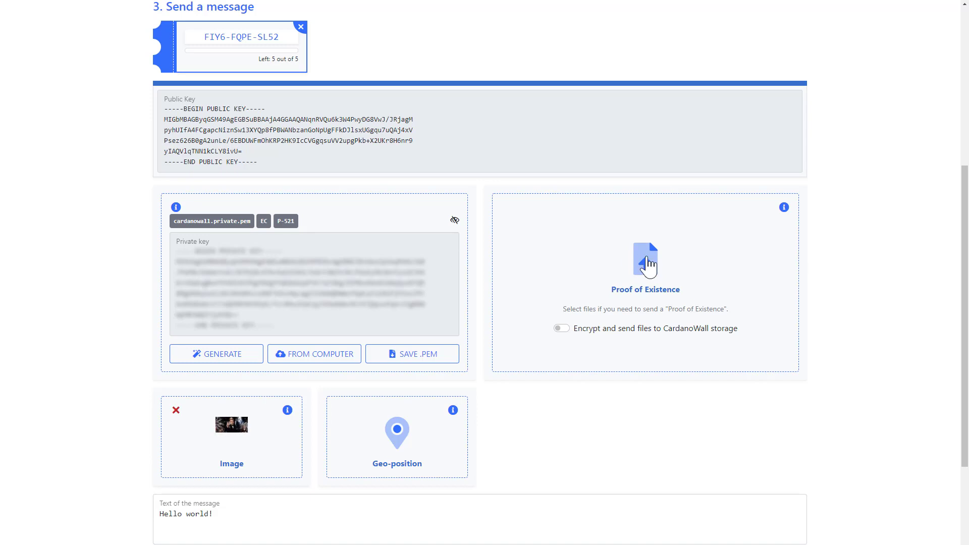
Step: Add cardano-whitepaper.pdf as a Proof of Existence without encryption, and toast.gif with encrypted upload to CardanoWall storage enabled
{"action": "left_click", "coordinate": [647, 263]}
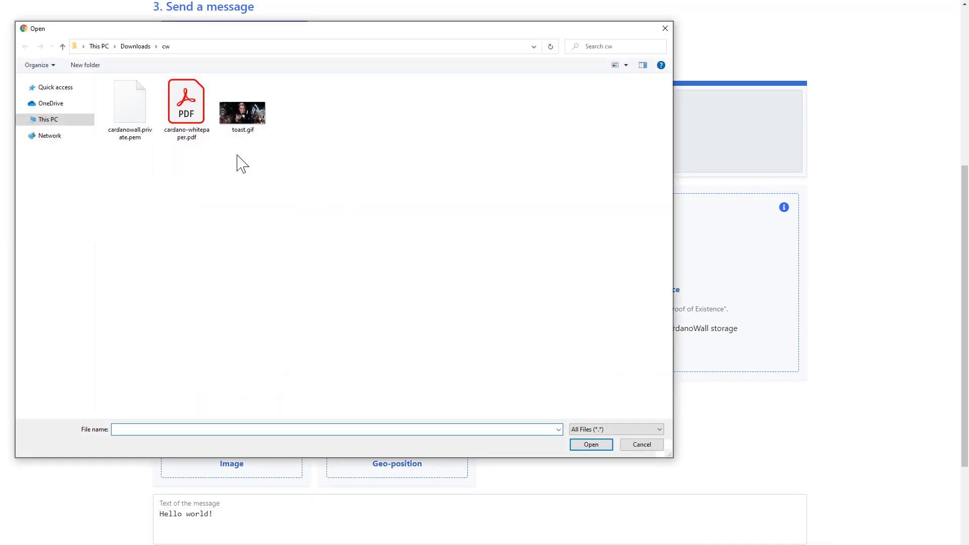
{"action": "double_click", "coordinate": [182, 107]}
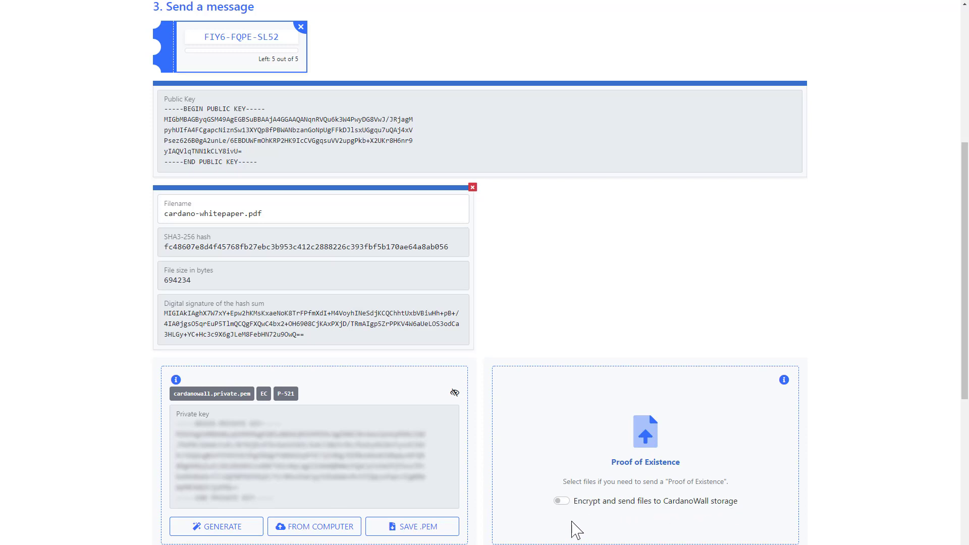
{"action": "left_click", "coordinate": [562, 501]}
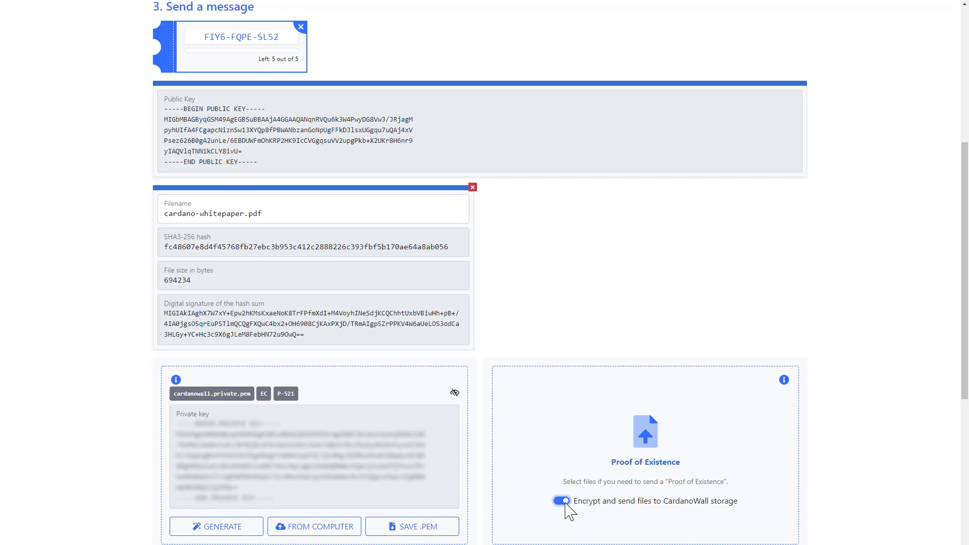
{"action": "left_click", "coordinate": [647, 438]}
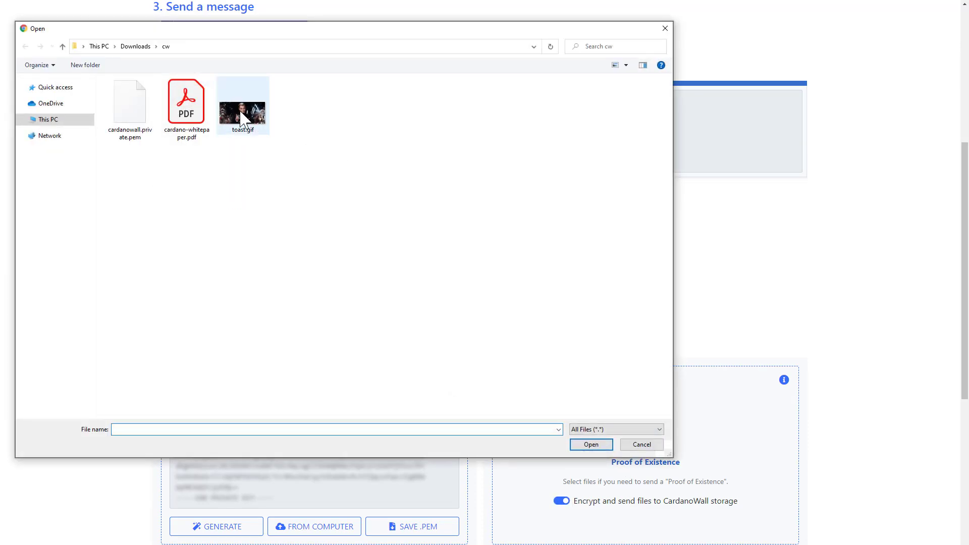
{"action": "double_click", "coordinate": [243, 116]}
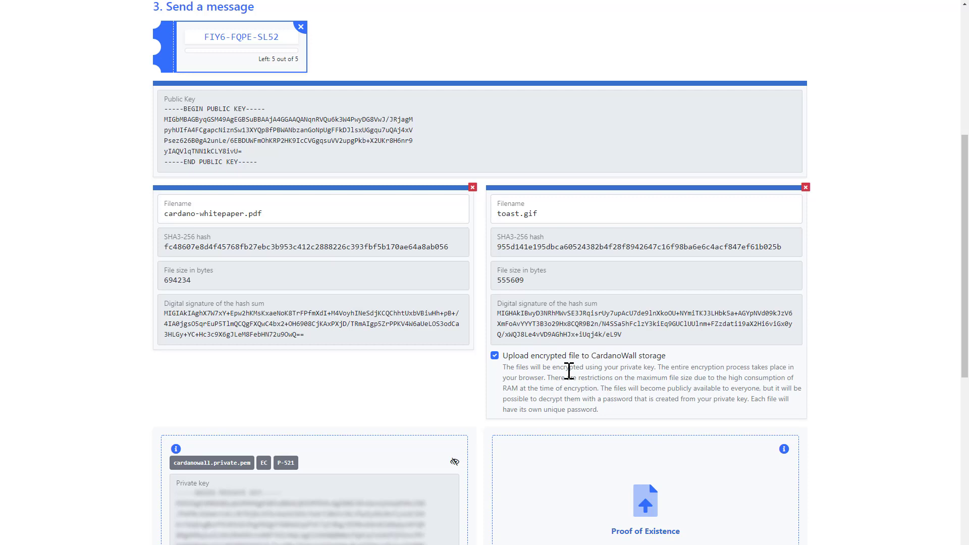
Step: Accept the statement of responsibility for the permanent message, send the message with public listing allowed, and dismiss the confirmation
{"action": "scroll", "coordinate": [568, 371], "scroll_direction": "down", "scroll_amount": 7}
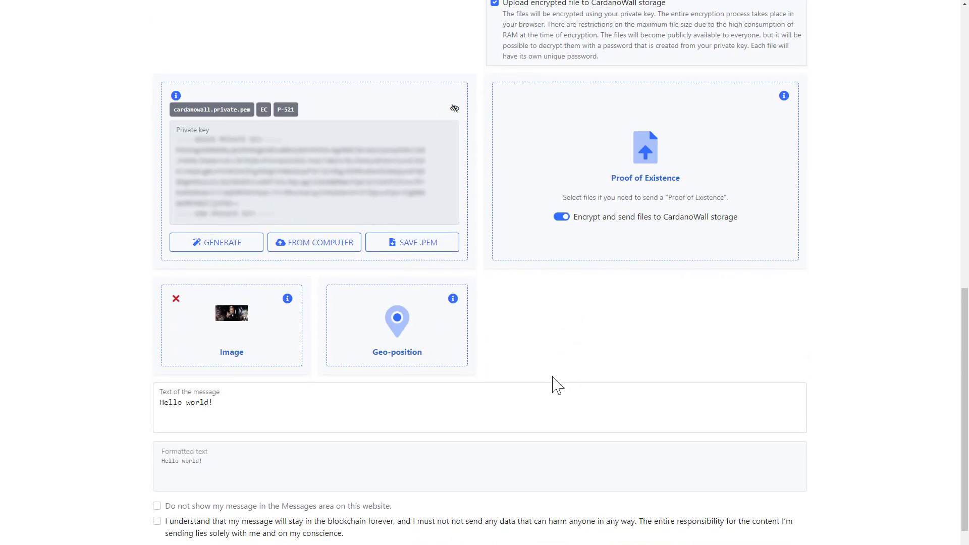
{"action": "left_click", "coordinate": [177, 526]}
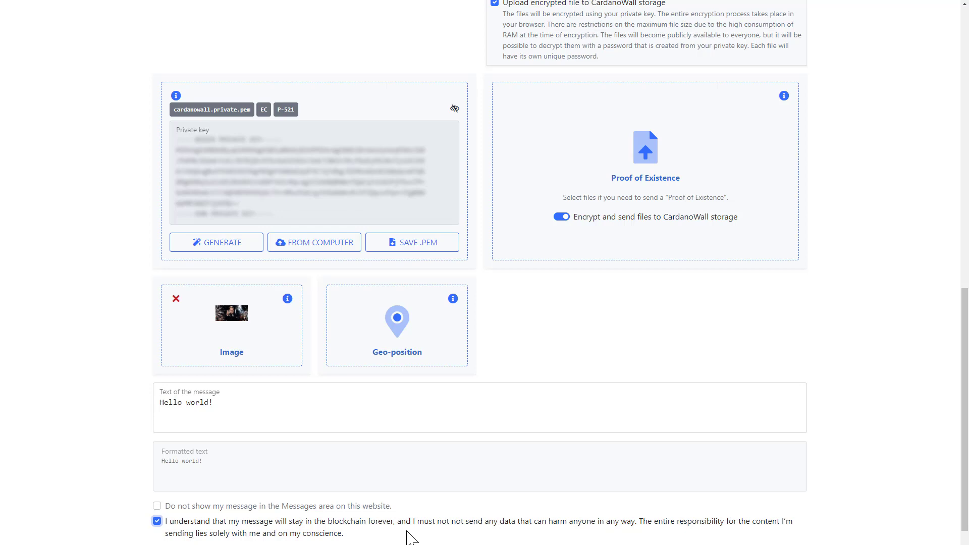
{"action": "scroll", "coordinate": [412, 538], "scroll_direction": "down", "scroll_amount": 1}
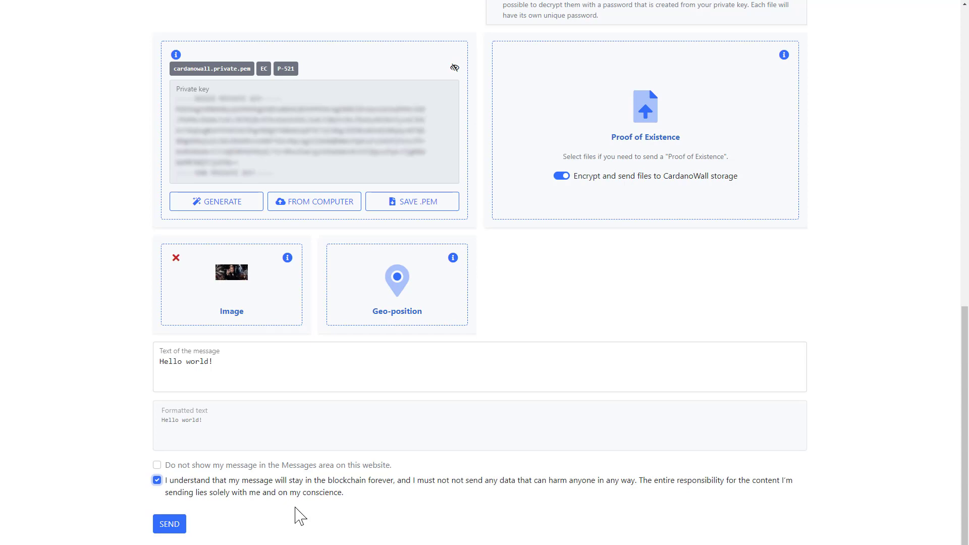
{"action": "left_click", "coordinate": [295, 467]}
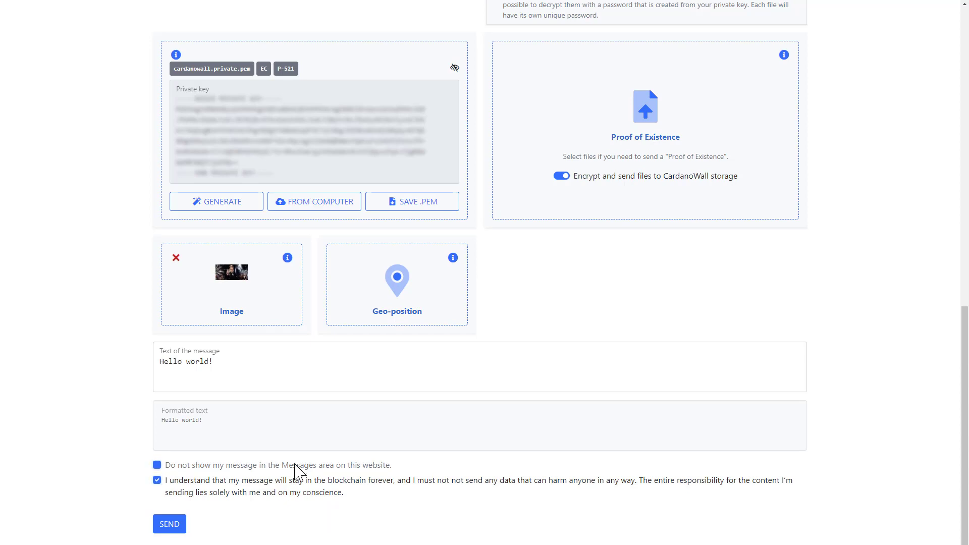
{"action": "left_click", "coordinate": [295, 465]}
{"action": "left_click", "coordinate": [162, 525]}
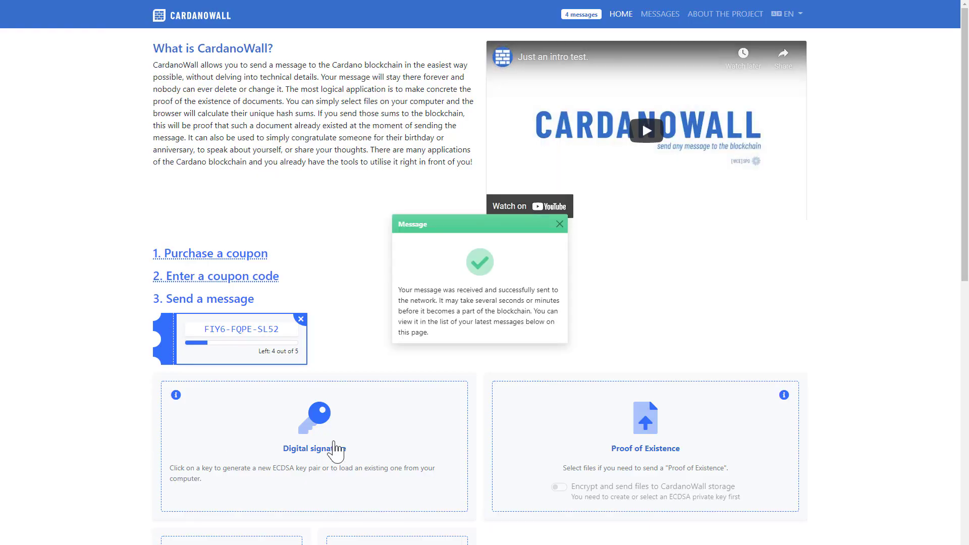
{"action": "left_click", "coordinate": [559, 225]}
Step: Open the sent message's page from the last messages and try to download the encrypted toast.gif
{"action": "scroll", "coordinate": [554, 242], "scroll_direction": "down", "scroll_amount": 10}
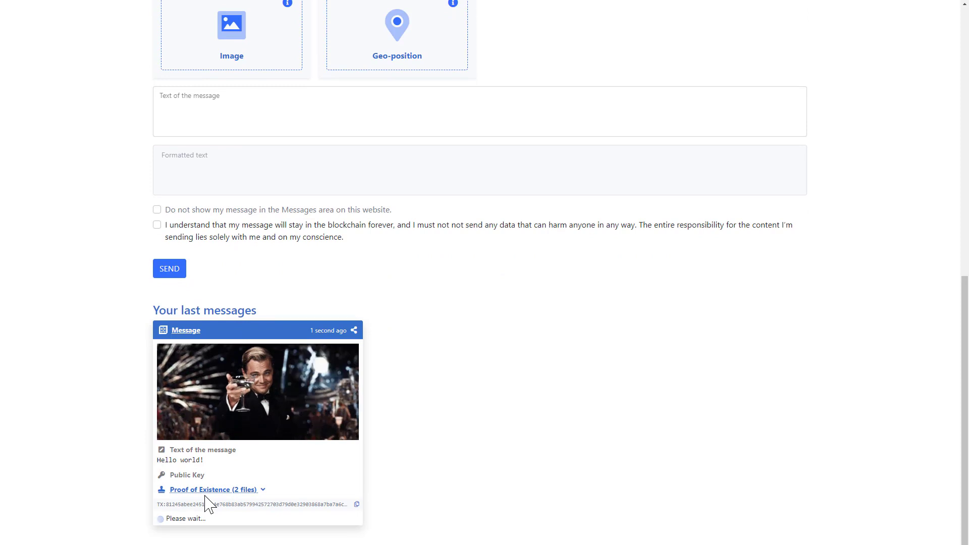
{"action": "left_click", "coordinate": [179, 333]}
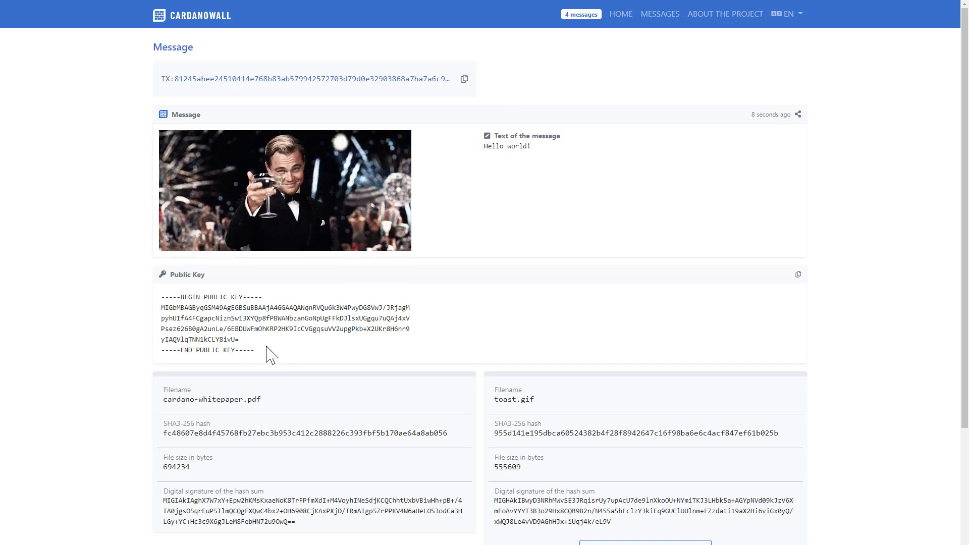
{"action": "scroll", "coordinate": [269, 351], "scroll_direction": "down", "scroll_amount": 3}
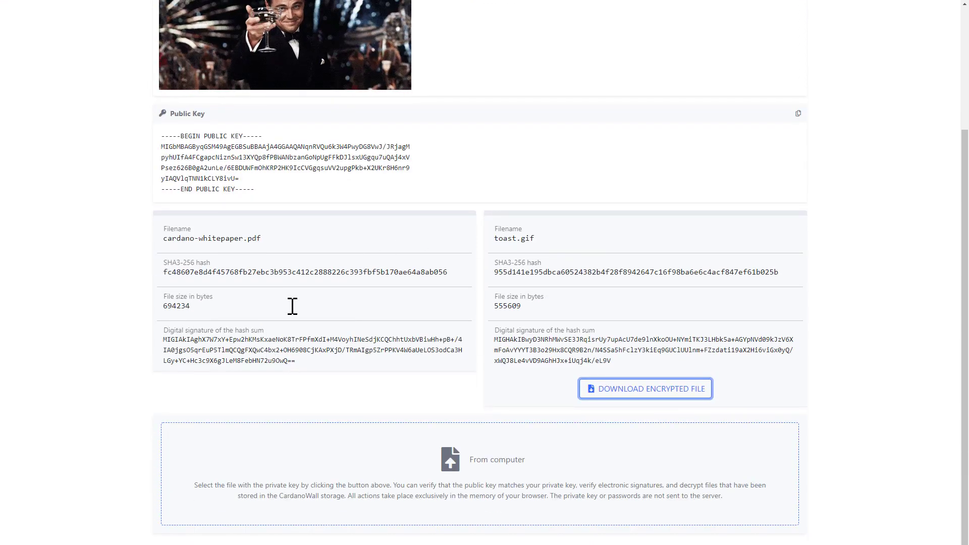
{"action": "left_click", "coordinate": [601, 390]}
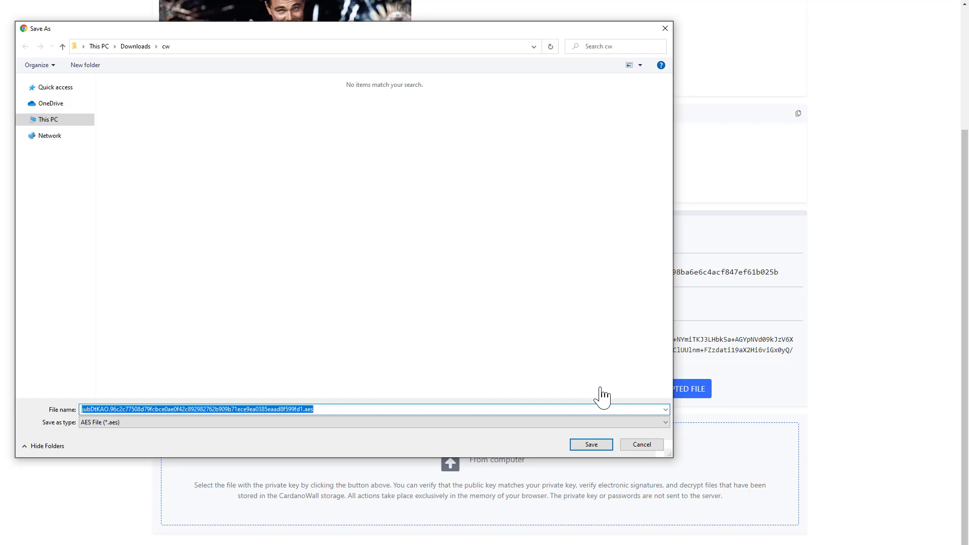
{"action": "left_click", "coordinate": [642, 444]}
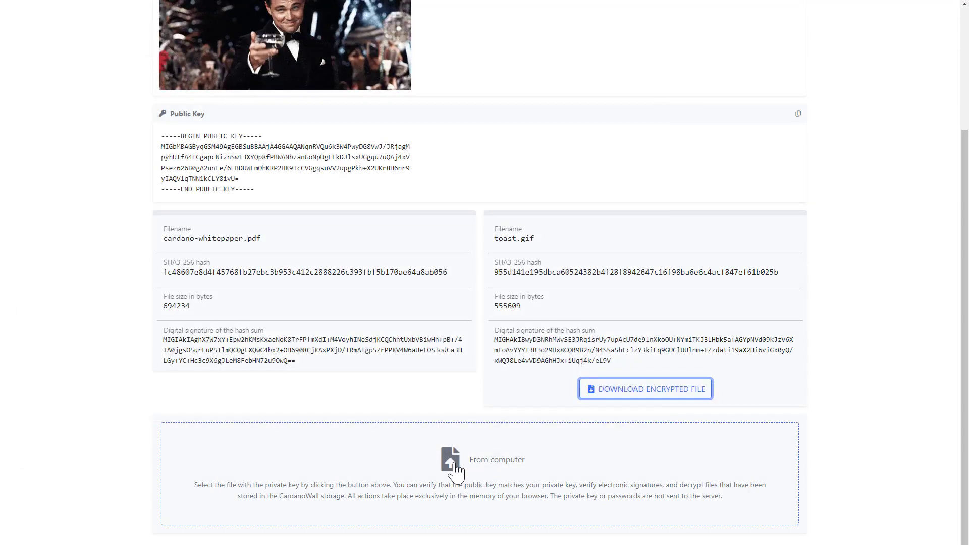
Step: Load cardanowall.private.pem to verify the message's public key and file signatures, and try to decrypt and save toast.gif
{"action": "left_click", "coordinate": [454, 465]}
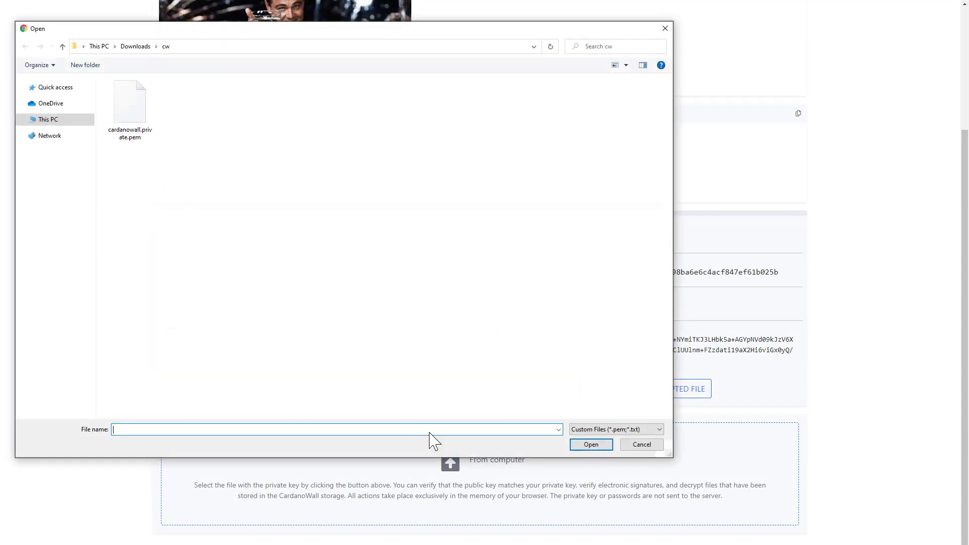
{"action": "double_click", "coordinate": [136, 112]}
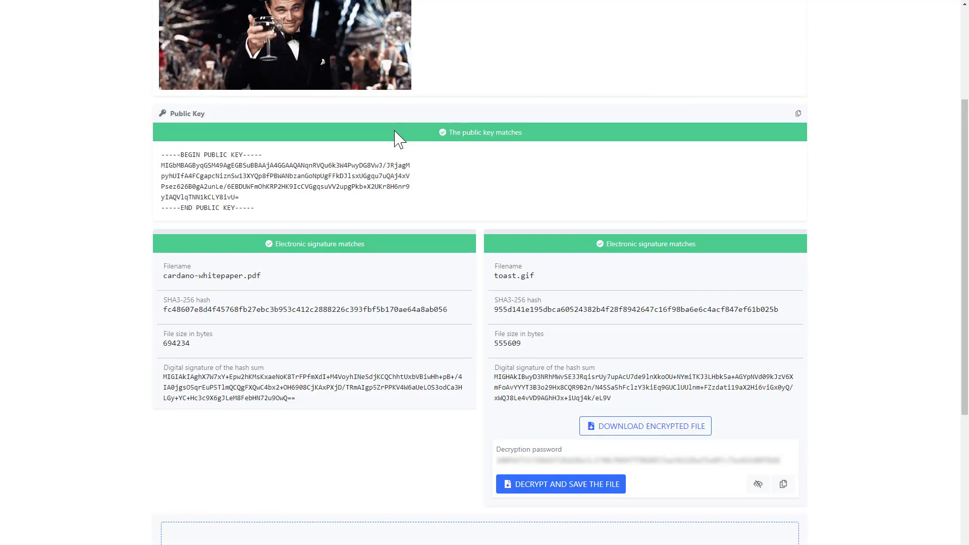
{"action": "scroll", "coordinate": [357, 206], "scroll_direction": "down", "scroll_amount": 5}
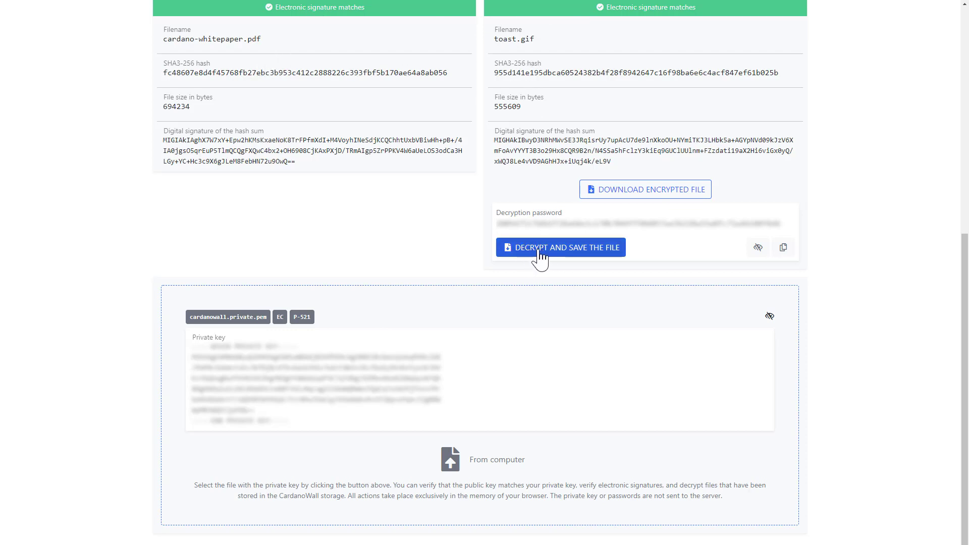
{"action": "left_click", "coordinate": [576, 248]}
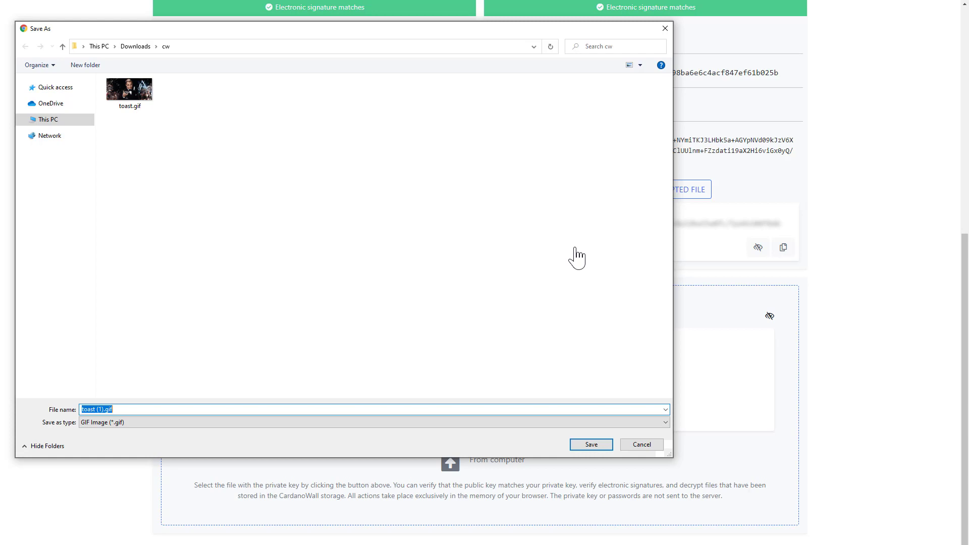
{"action": "left_click", "coordinate": [635, 445]}
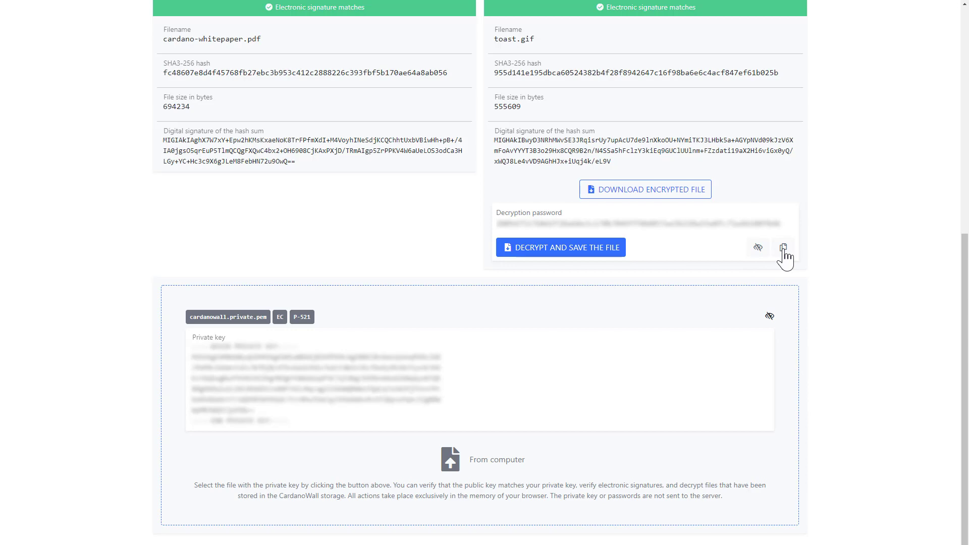
Step: Open the message's transaction in the Cardano Blockchain Explorer, reveal its unmoderated content, and examine the message, public key, files and media metadata
{"action": "scroll", "coordinate": [785, 258], "scroll_direction": "up", "scroll_amount": 8}
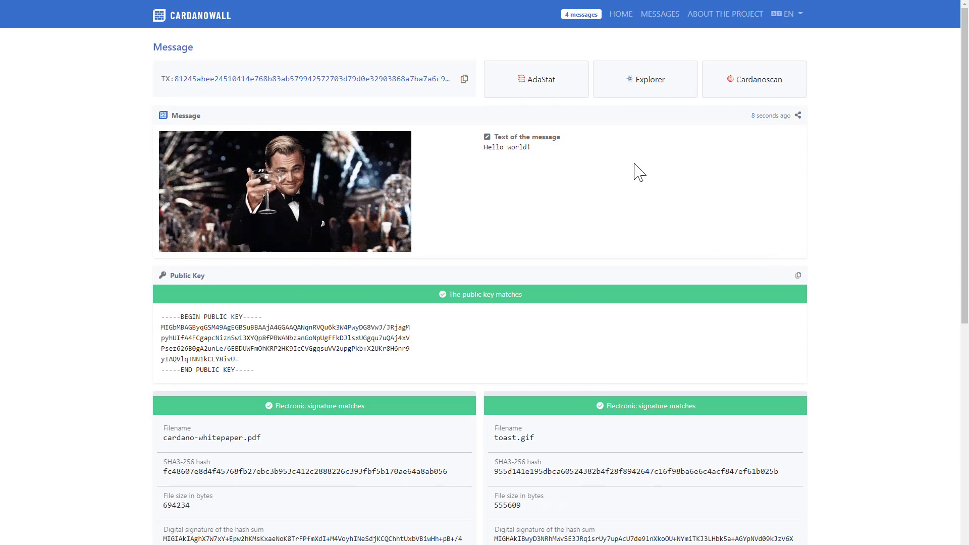
{"action": "left_click", "coordinate": [642, 92]}
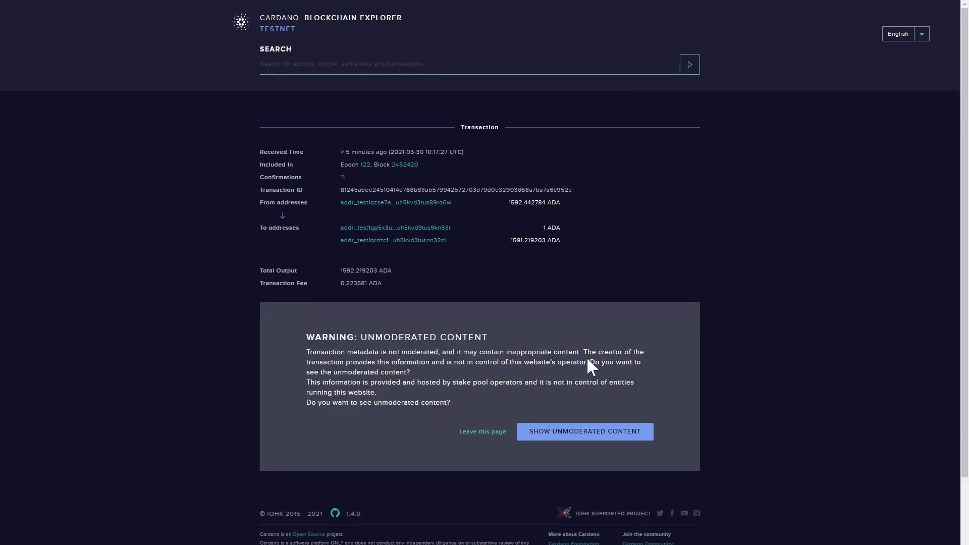
{"action": "left_click", "coordinate": [587, 434]}
{"action": "scroll", "coordinate": [552, 368], "scroll_direction": "down", "scroll_amount": 5}
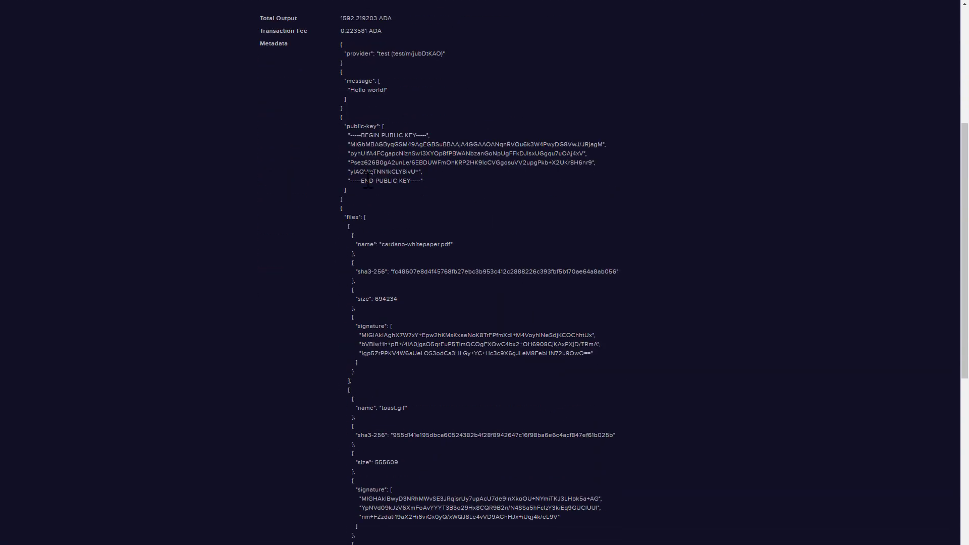
{"action": "scroll", "coordinate": [425, 459], "scroll_direction": "down", "scroll_amount": 7}
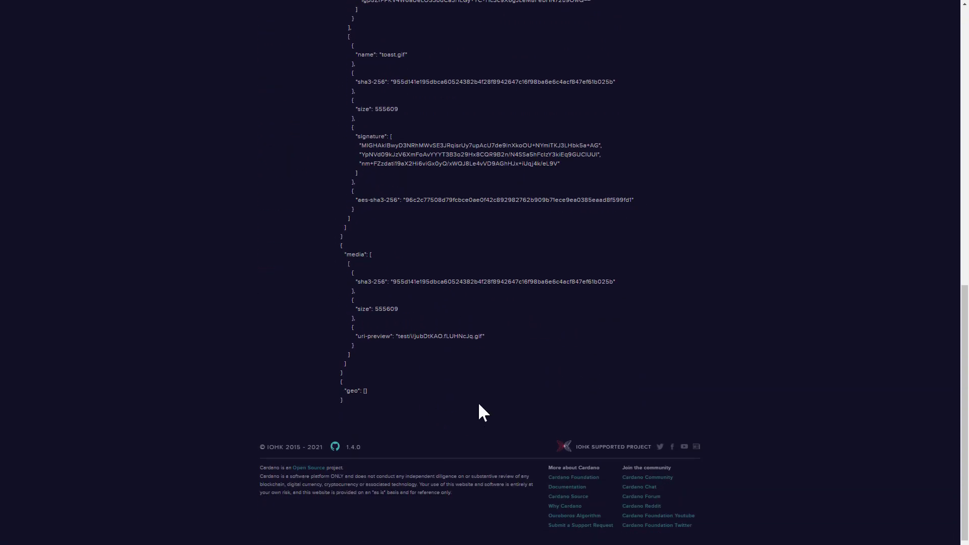
{"action": "scroll", "coordinate": [478, 405], "scroll_direction": "up", "scroll_amount": 9}
{"action": "scroll", "coordinate": [477, 402], "scroll_direction": "up", "scroll_amount": 2}
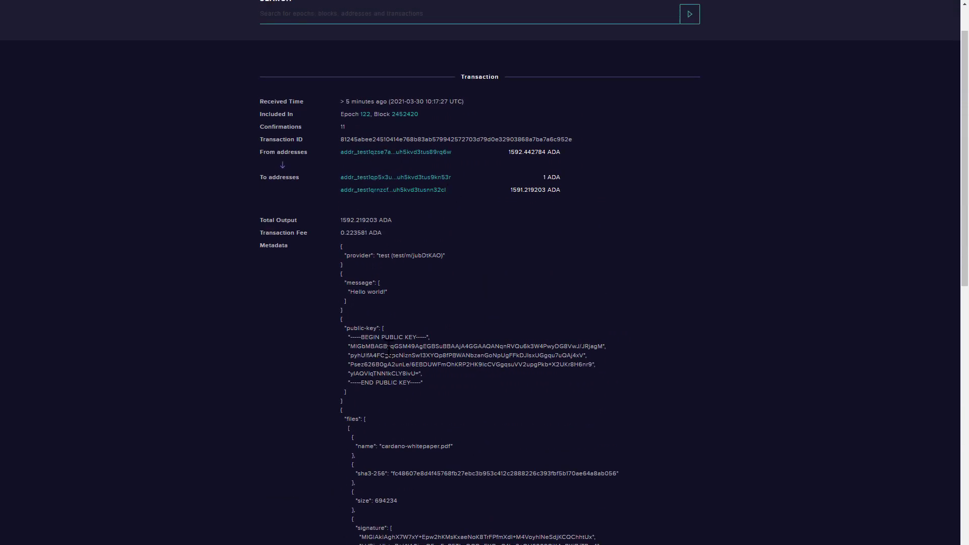